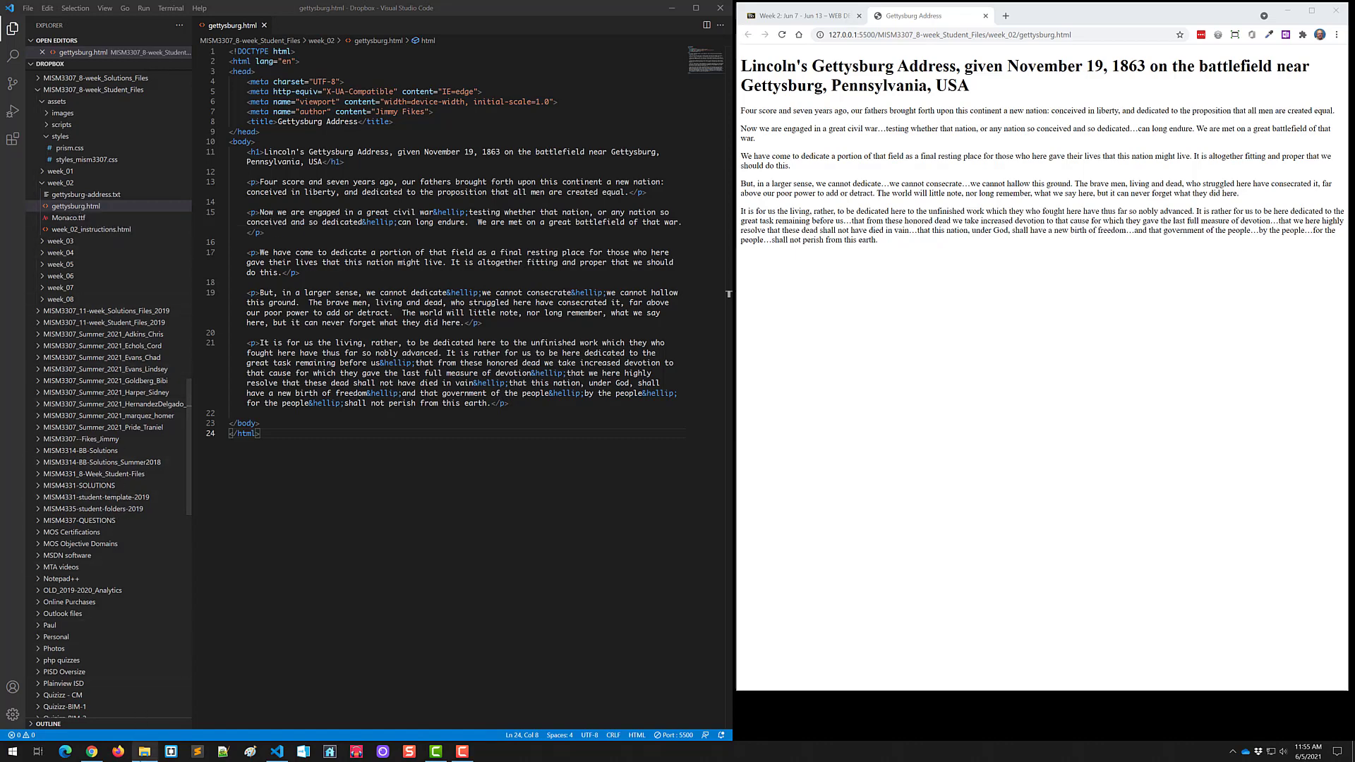
Bring up the local week_02 folder window, move it higher, and select gettysburg.html.
{"action": "left_click", "coordinate": [144, 752]}
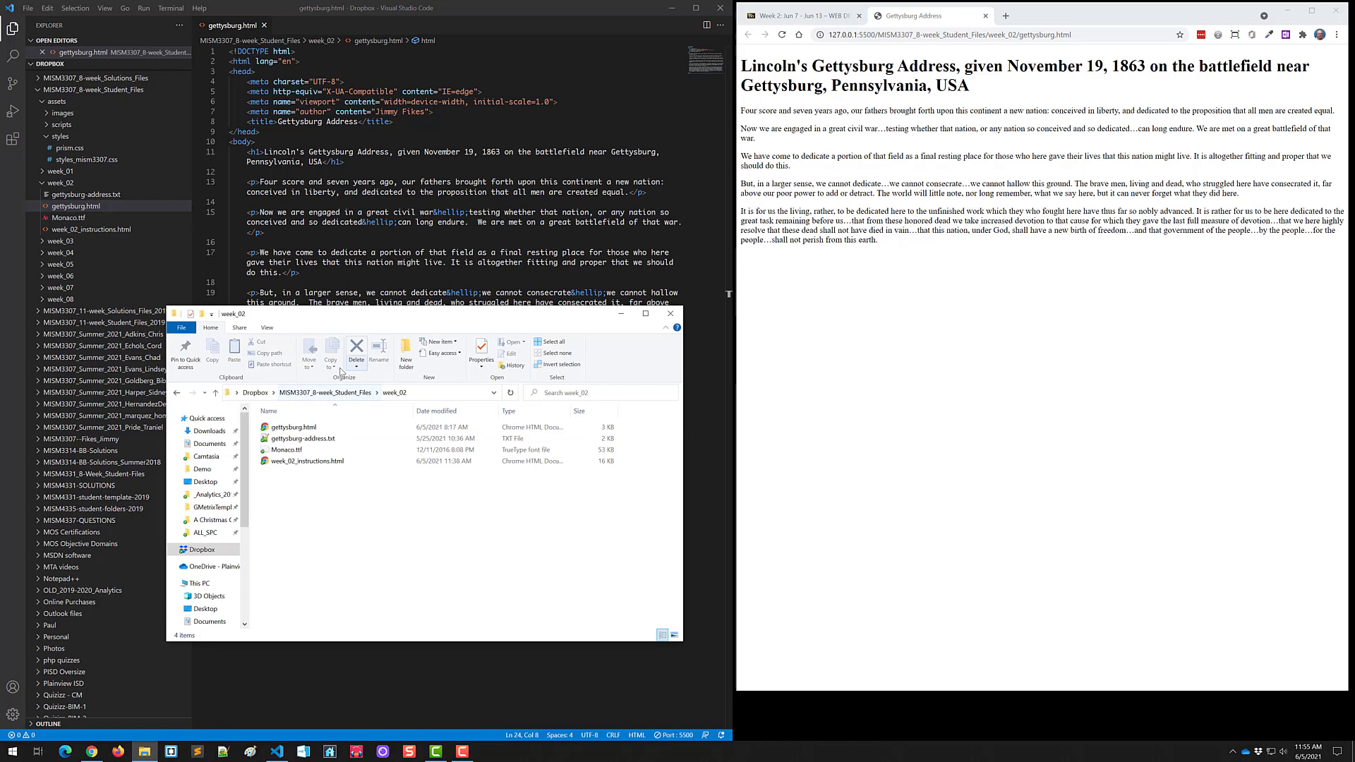
{"action": "mouse_move", "coordinate": [332, 316]}
{"action": "left_mouse_down"}
{"action": "mouse_move", "coordinate": [345, 69]}
{"action": "mouse_move", "coordinate": [337, 98]}
{"action": "left_mouse_up"}
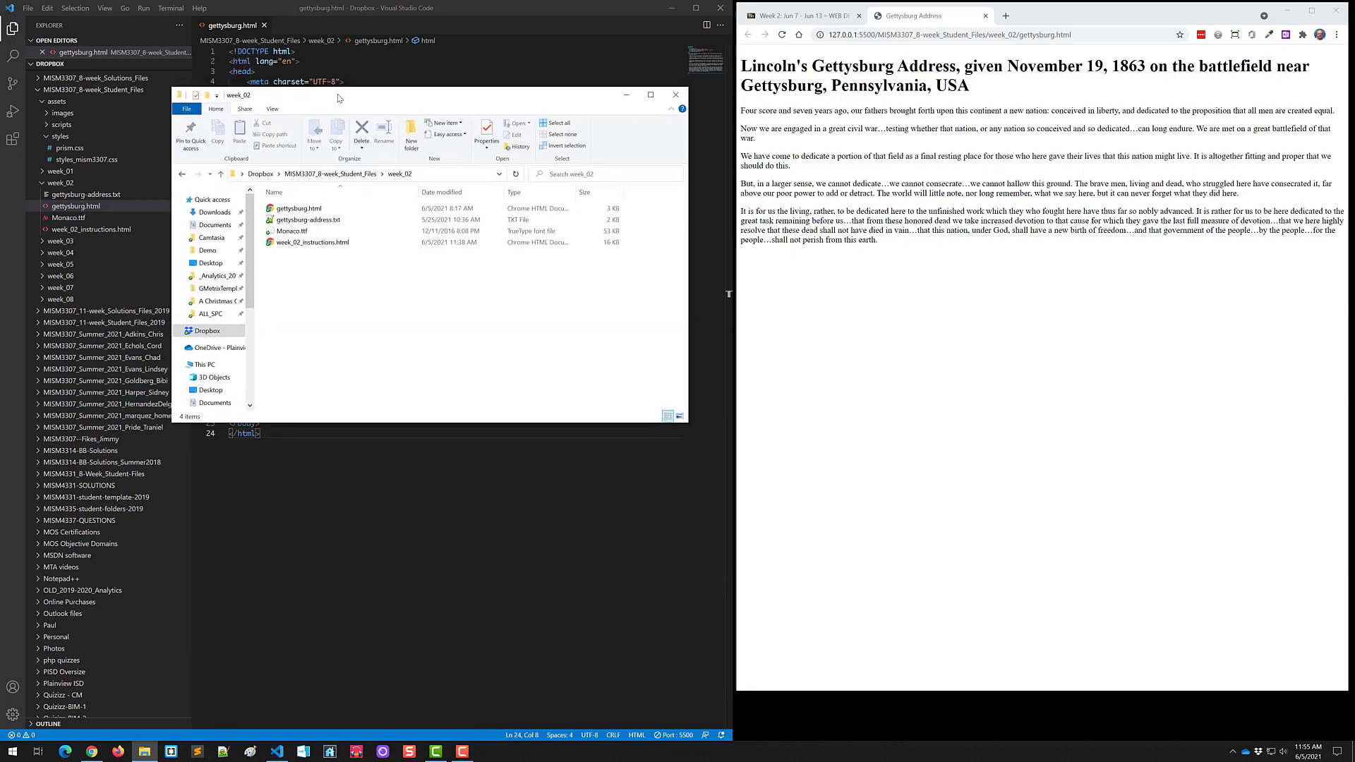
{"action": "left_click", "coordinate": [305, 210]}
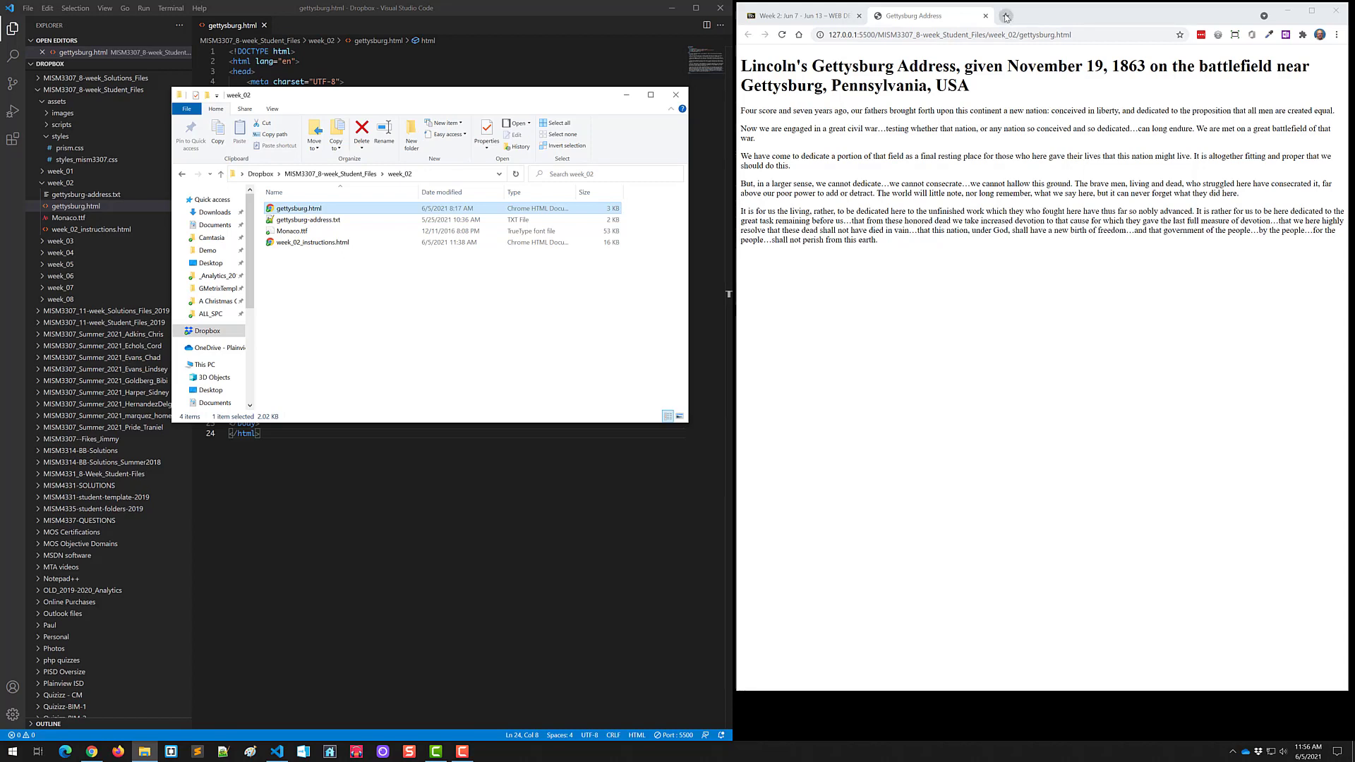
Load dropbox.com in a new tab and open MISM3307_8-week_Student_Files, then week_02.
{"action": "left_click", "coordinate": [1006, 16]}
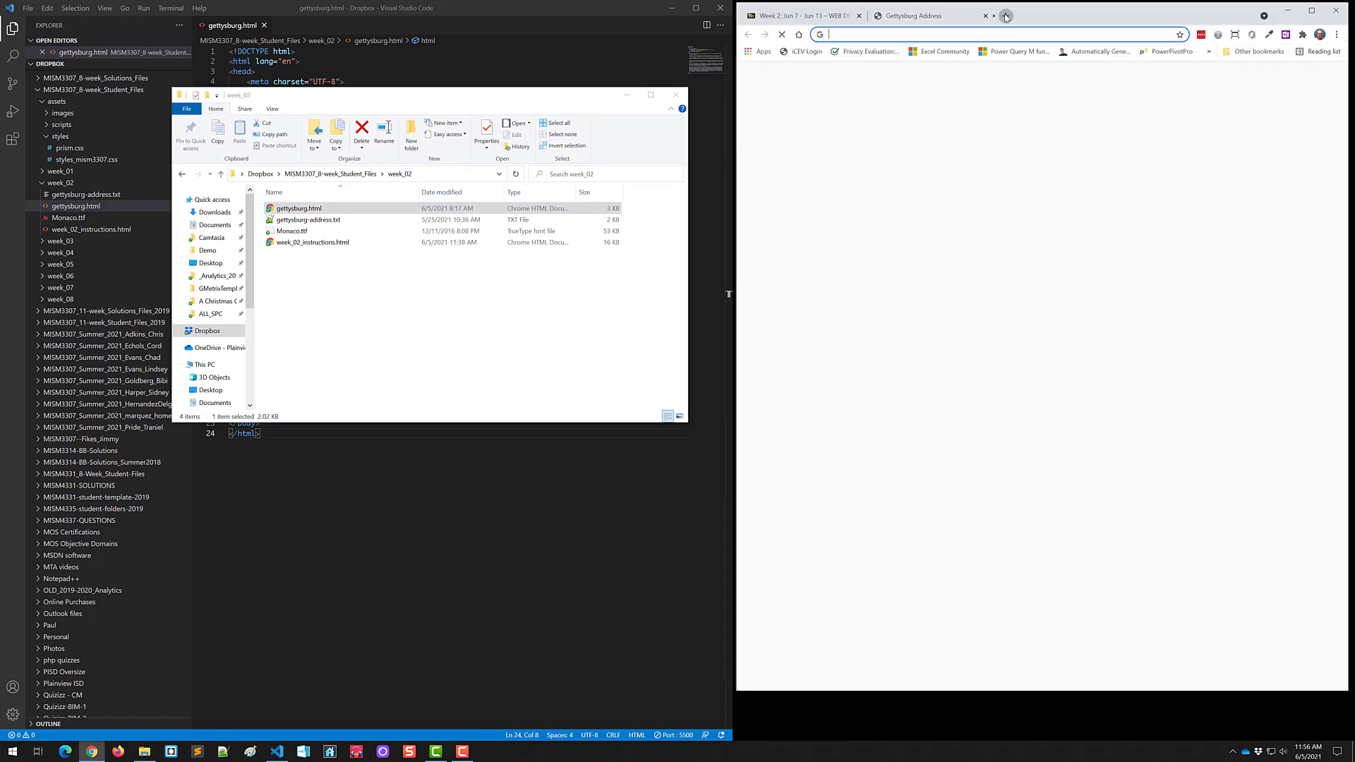
{"action": "left_click", "coordinate": [901, 35]}
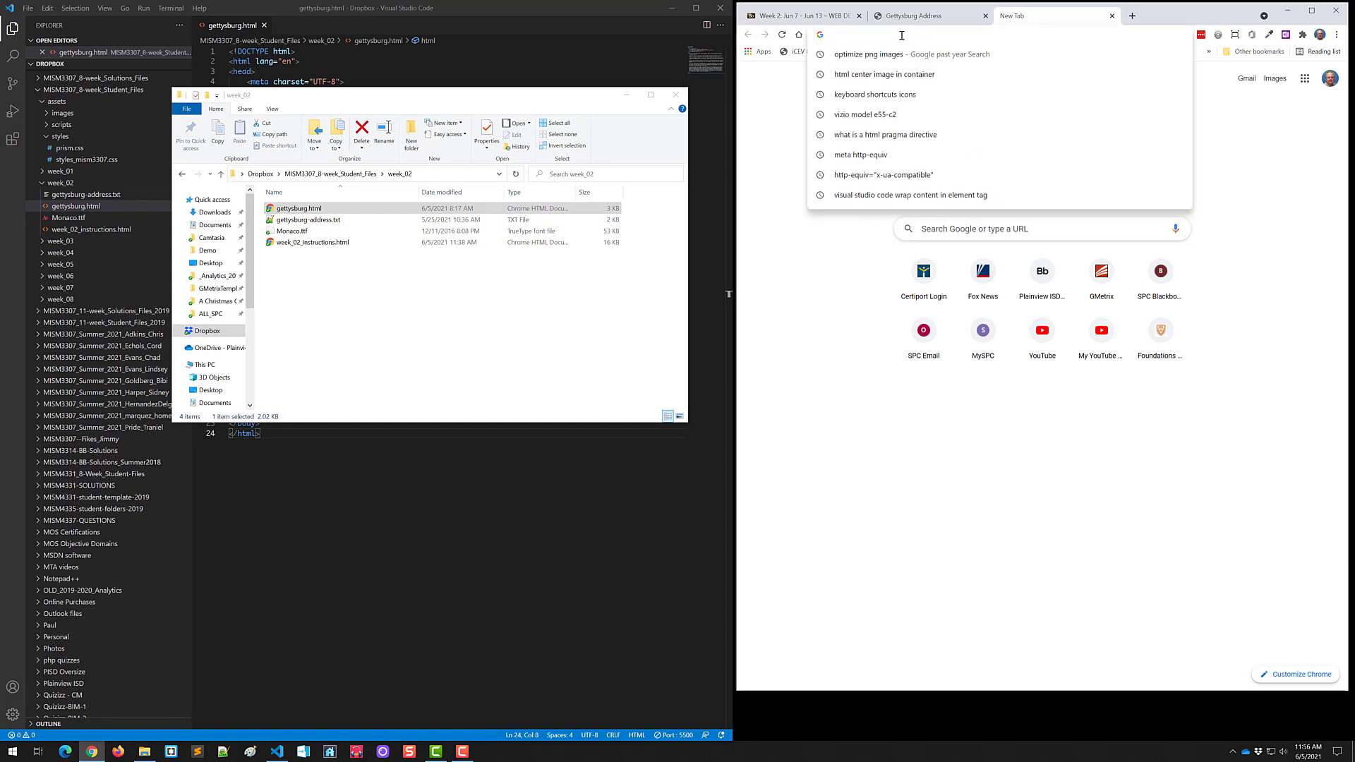
{"action": "type", "text": "dropbox.com"}
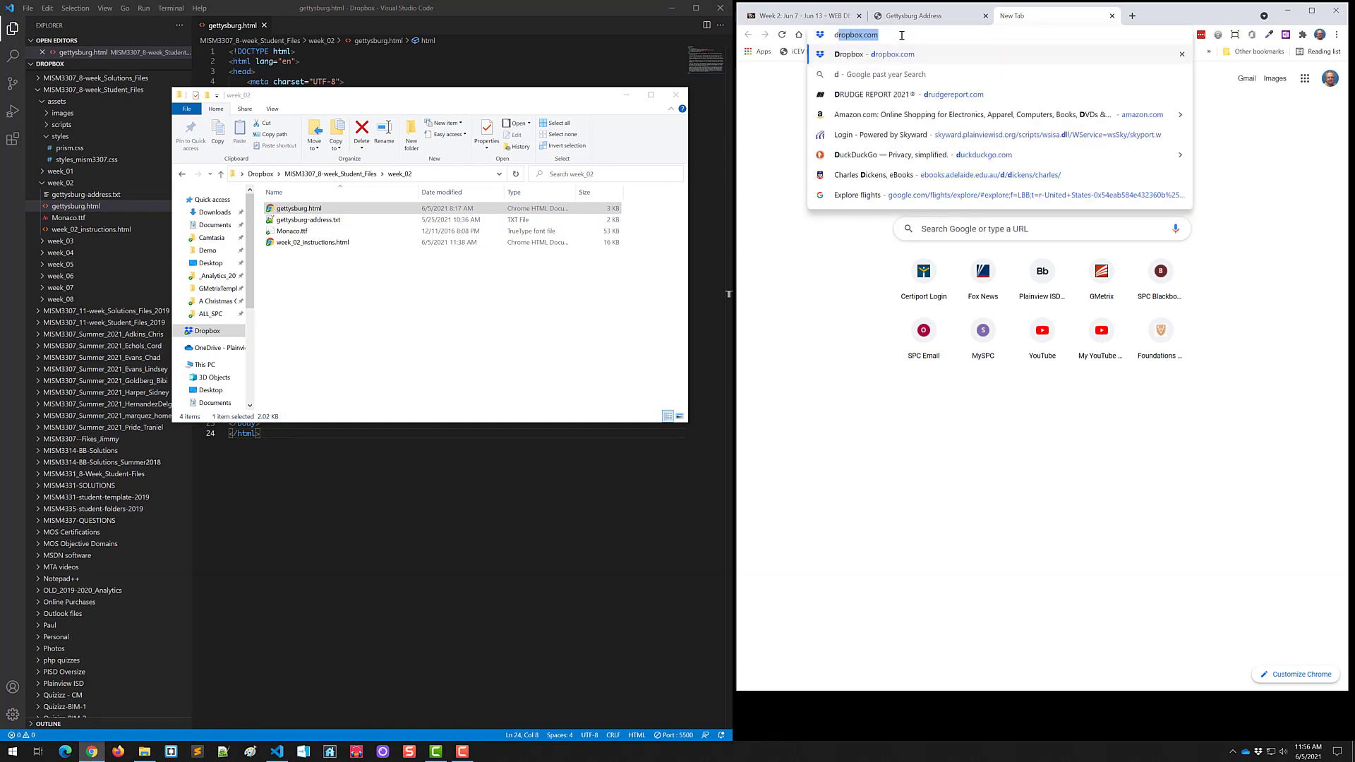
{"action": "key", "text": "Return"}
{"action": "scroll", "coordinate": [942, 320], "scroll_direction": "down", "scroll_amount": 3}
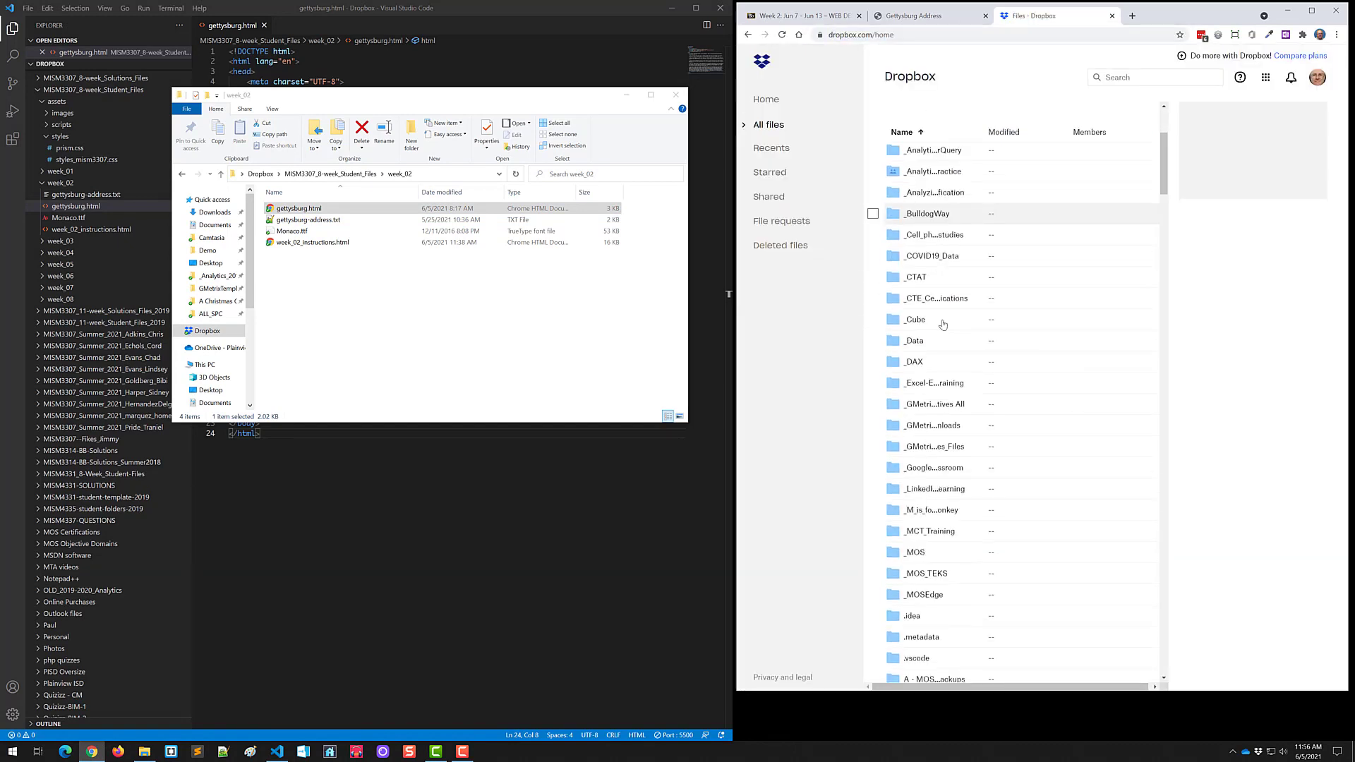
{"action": "scroll", "coordinate": [941, 320], "scroll_direction": "down", "scroll_amount": 3}
{"action": "scroll", "coordinate": [942, 320], "scroll_direction": "down", "scroll_amount": 3}
{"action": "scroll", "coordinate": [939, 313], "scroll_direction": "down", "scroll_amount": 3}
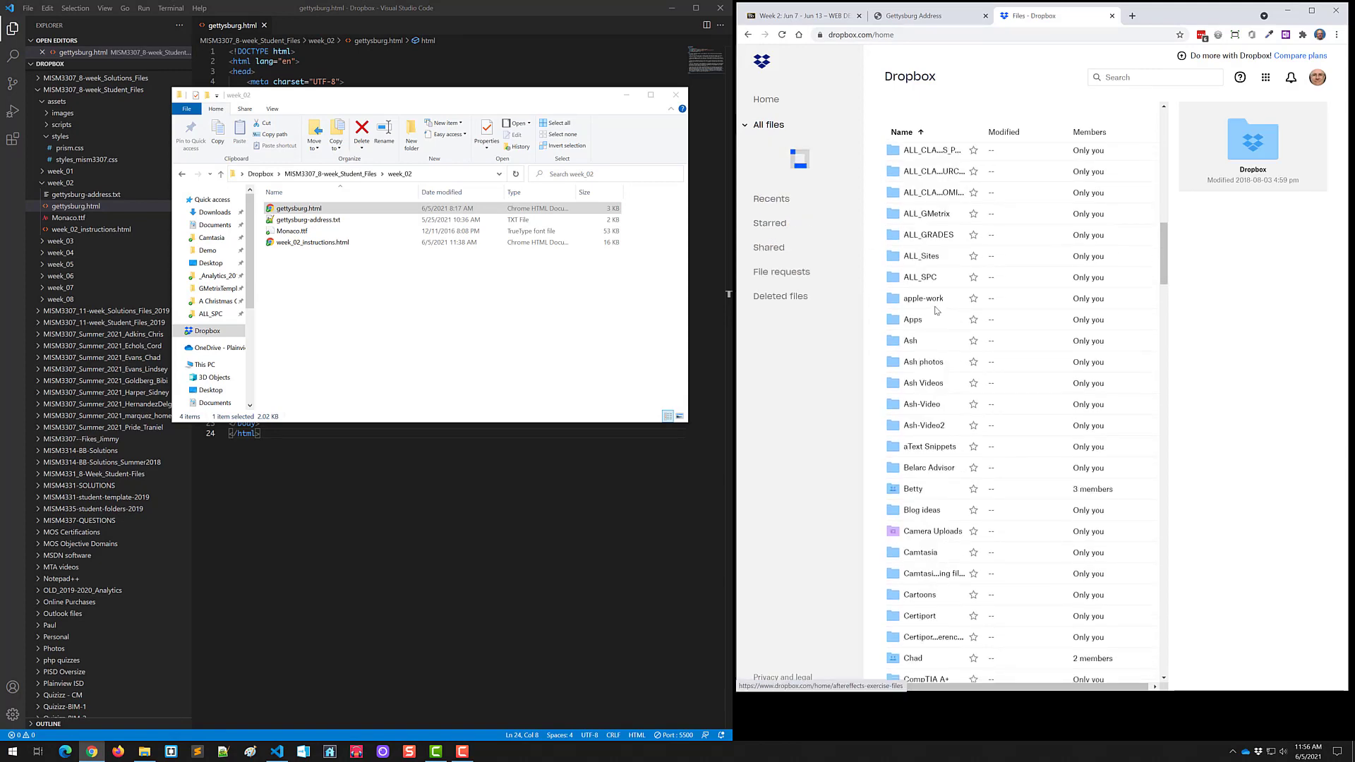
{"action": "scroll", "coordinate": [935, 304], "scroll_direction": "down", "scroll_amount": 2}
{"action": "scroll", "coordinate": [934, 304], "scroll_direction": "down", "scroll_amount": 3}
{"action": "scroll", "coordinate": [934, 304], "scroll_direction": "down", "scroll_amount": 3}
{"action": "scroll", "coordinate": [935, 304], "scroll_direction": "down", "scroll_amount": 3}
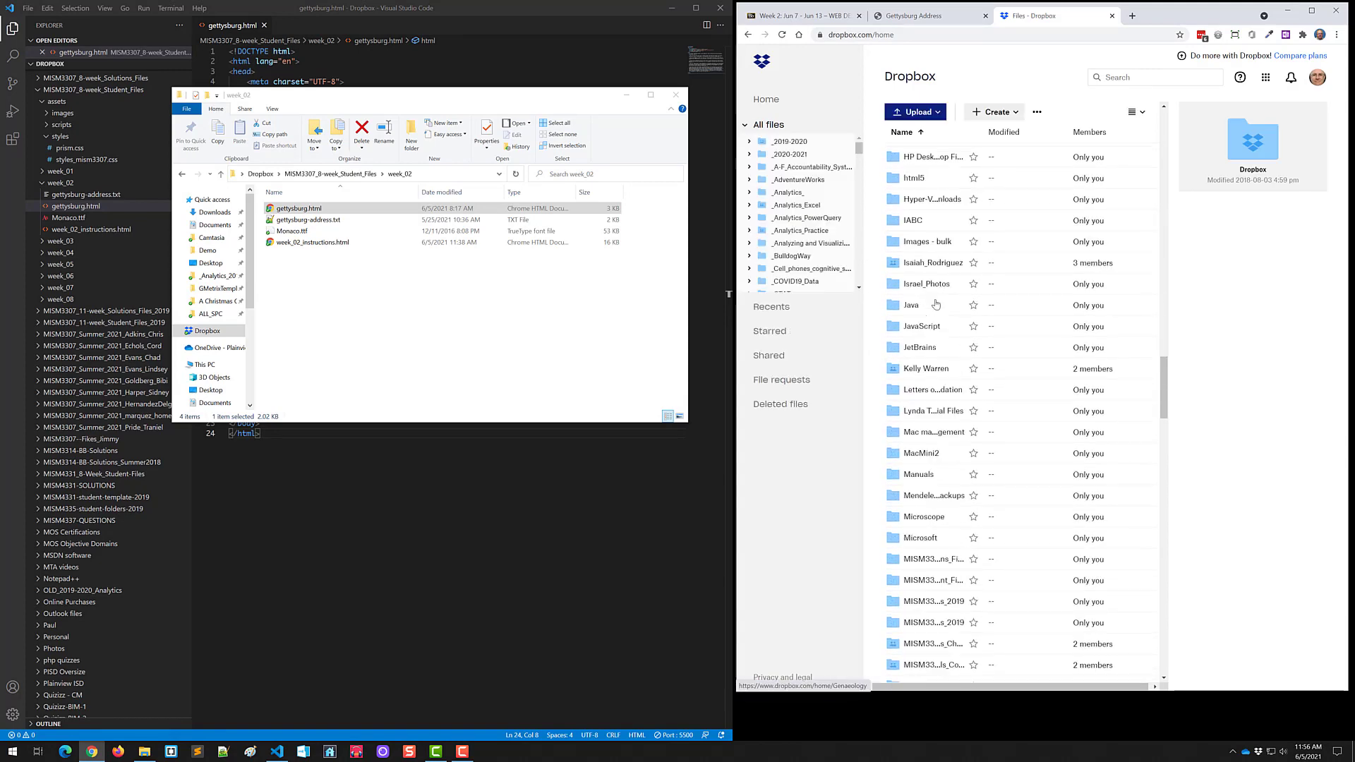
{"action": "scroll", "coordinate": [934, 304], "scroll_direction": "down", "scroll_amount": 3}
{"action": "left_click", "coordinate": [934, 304]}
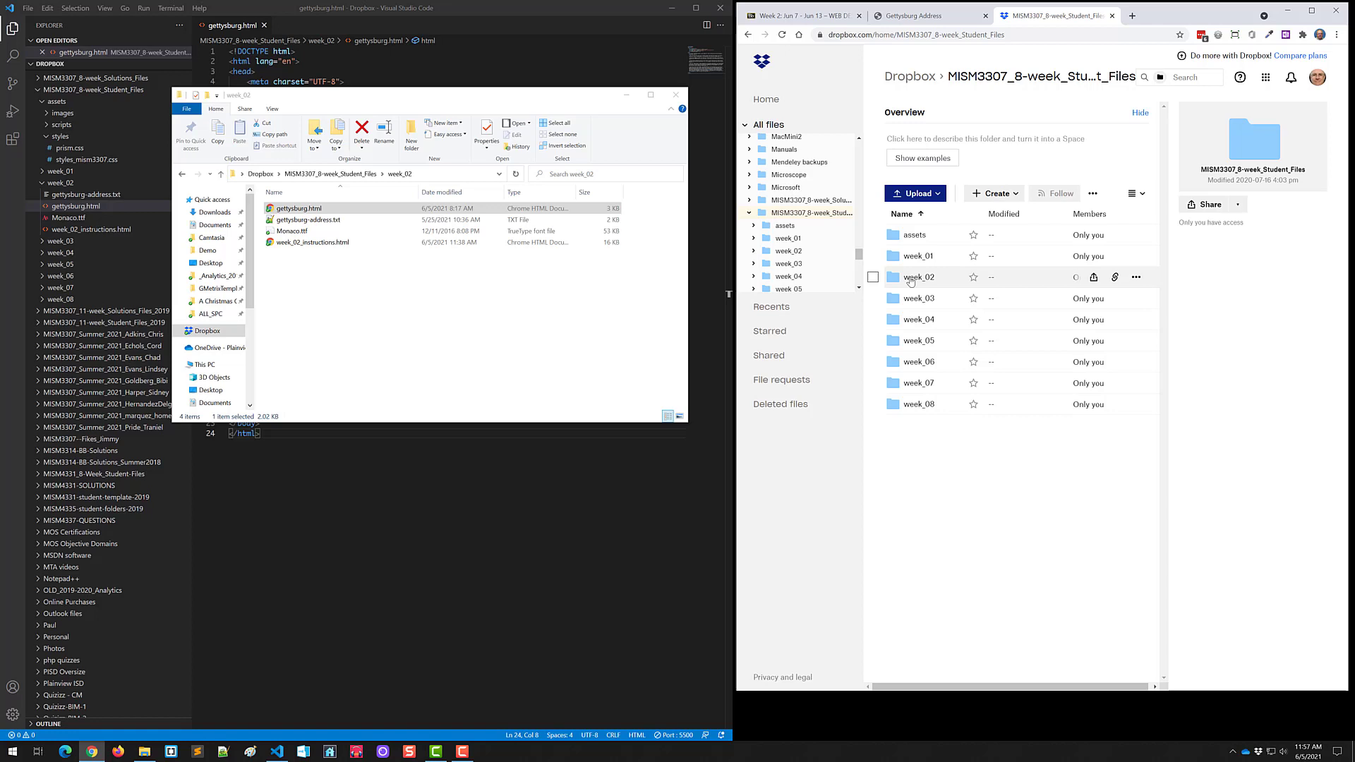
{"action": "left_click", "coordinate": [917, 277]}
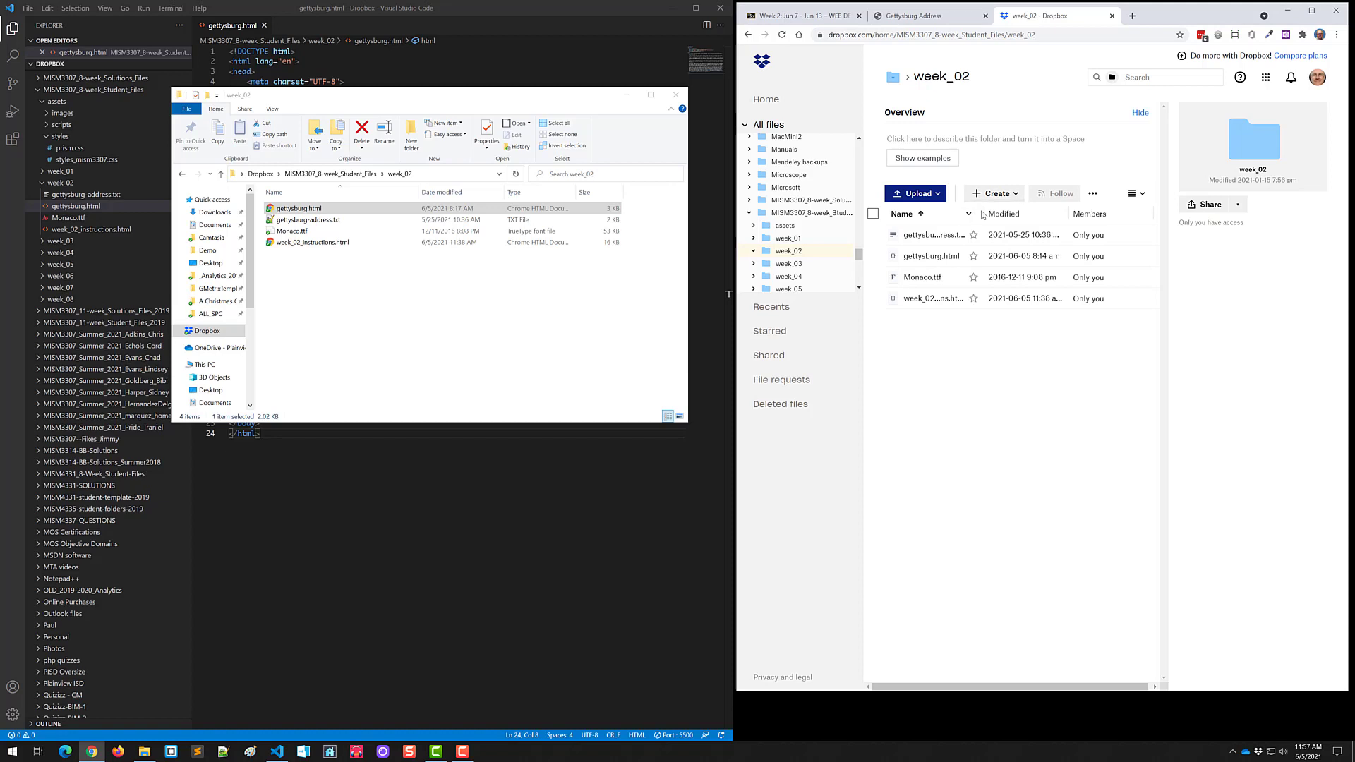
Widen the Dropbox Name column for full file names and select the gettysburg.html row.
{"action": "left_click_drag", "start_coordinate": [983, 212], "coordinate": [1048, 204]}
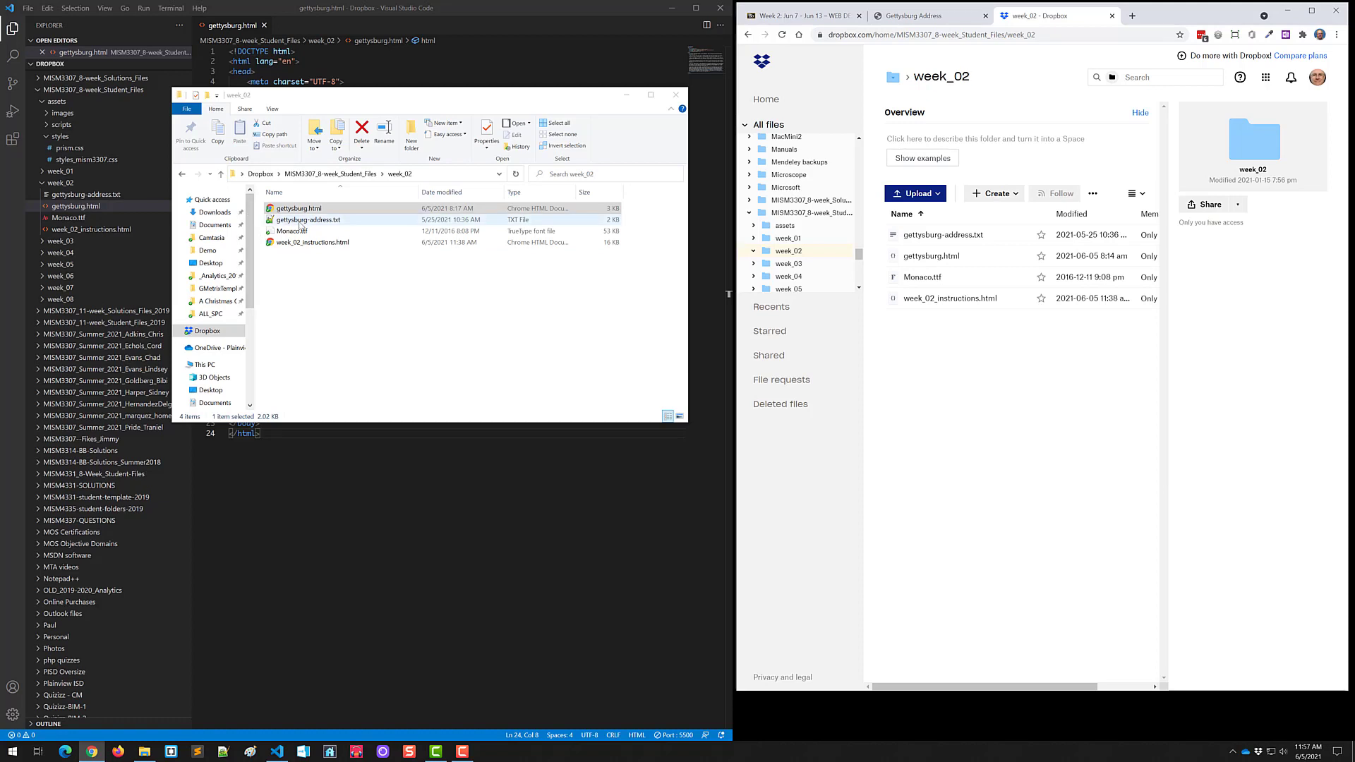
{"action": "left_click", "coordinate": [406, 211]}
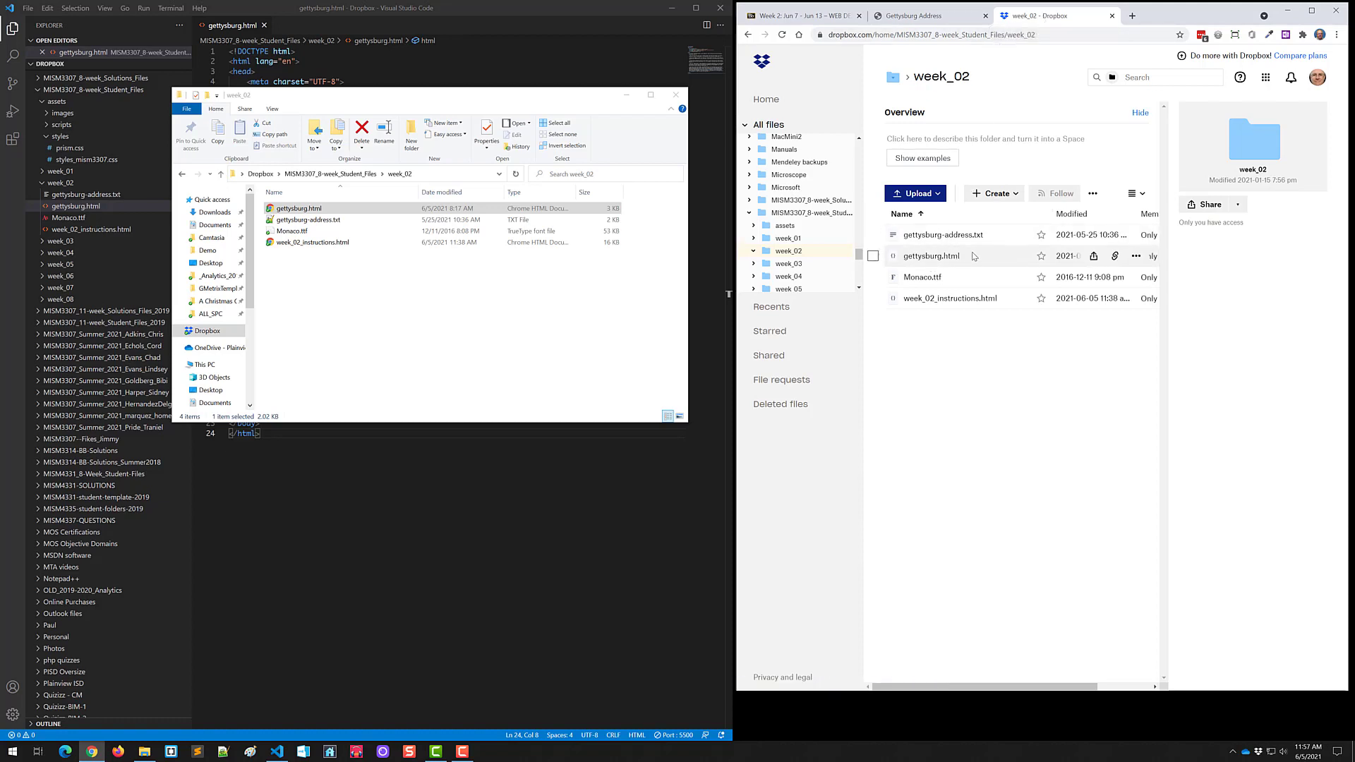
{"action": "left_click", "coordinate": [973, 256]}
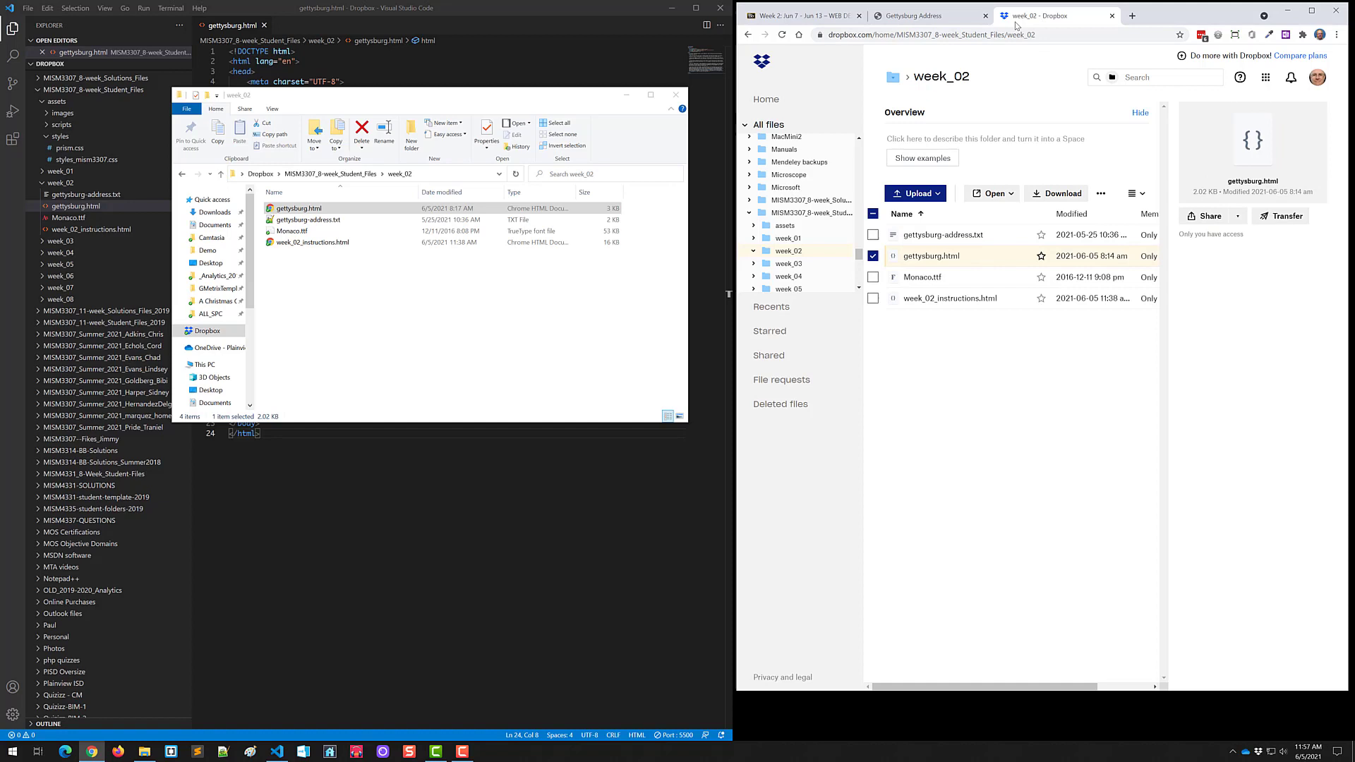
{"action": "left_click_drag", "start_coordinate": [828, 34], "coordinate": [1023, 34]}
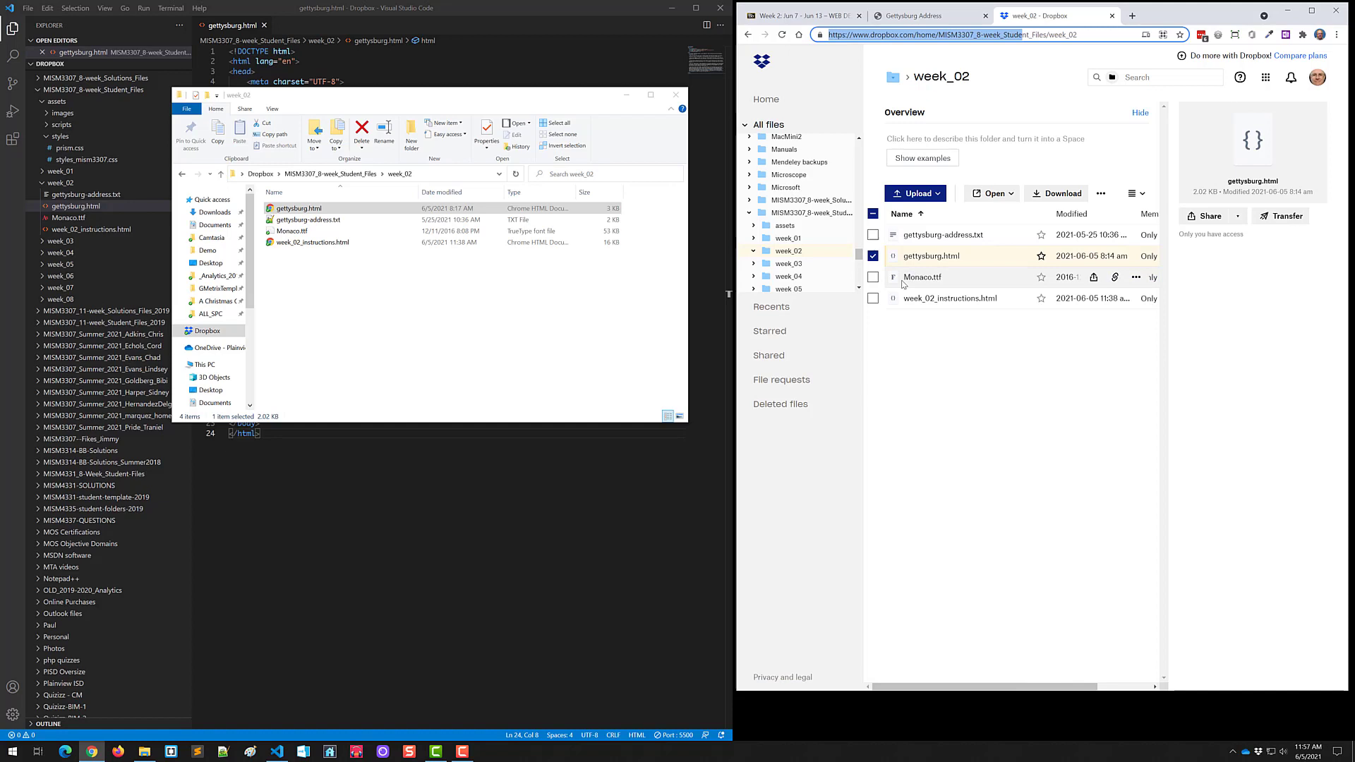
{"action": "left_click", "coordinate": [990, 257]}
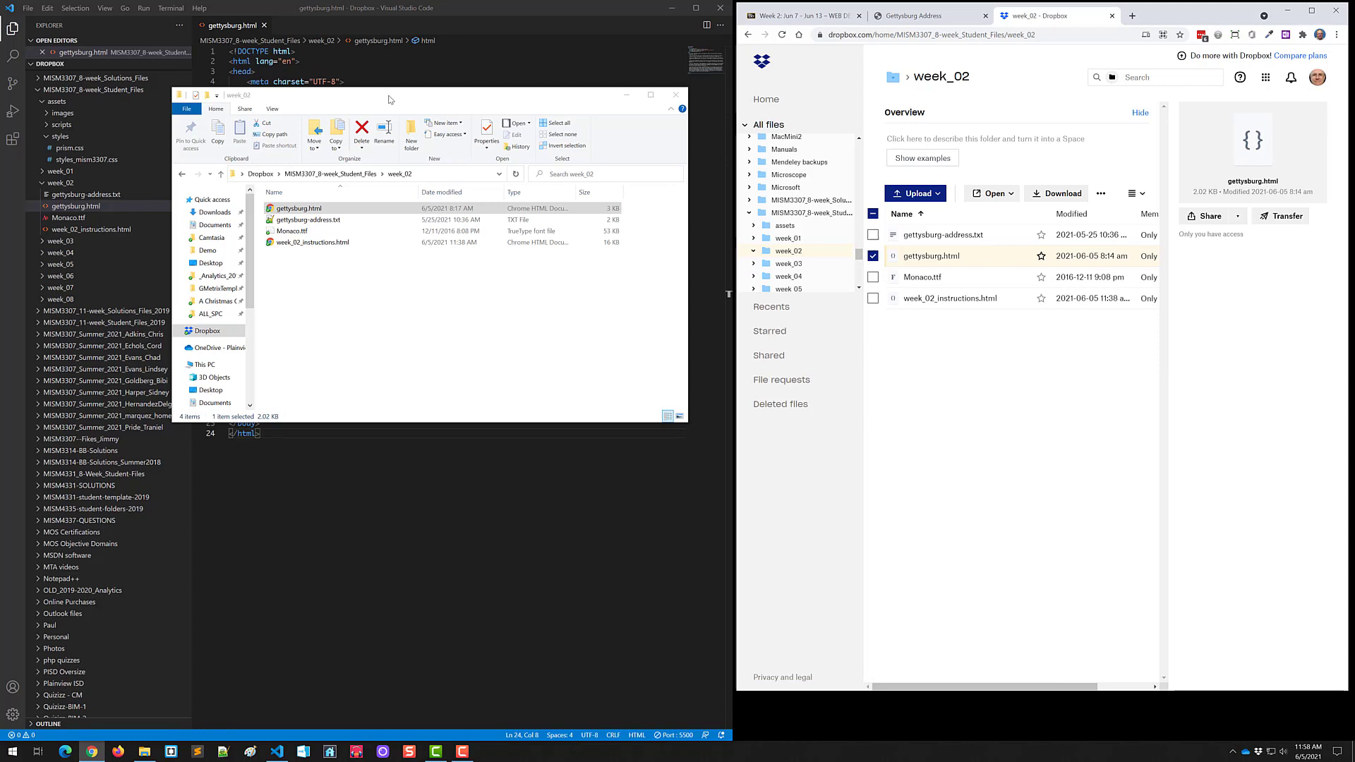
Minimize the local folder window, refocus the gettysburg.html code, and bring back the Dropbox page.
{"action": "left_click", "coordinate": [629, 101]}
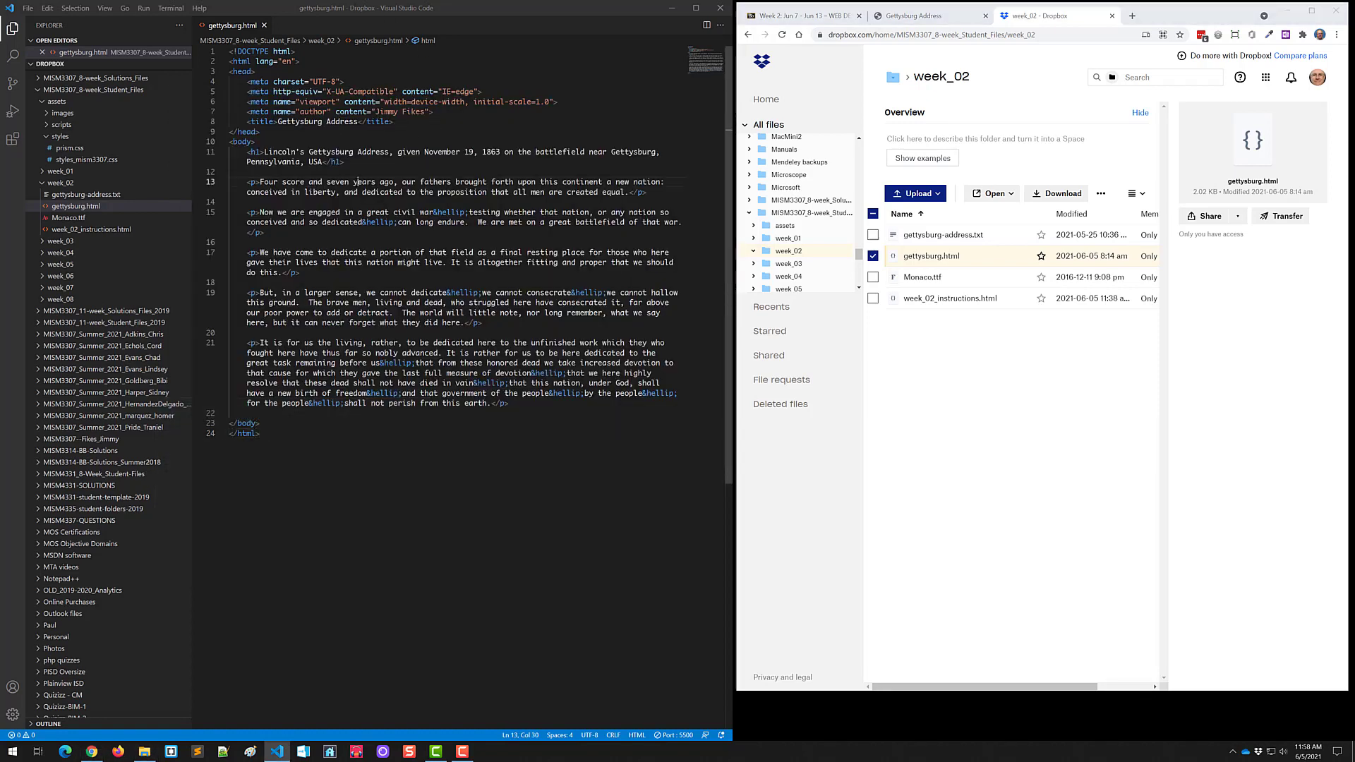
{"action": "left_click", "coordinate": [357, 181]}
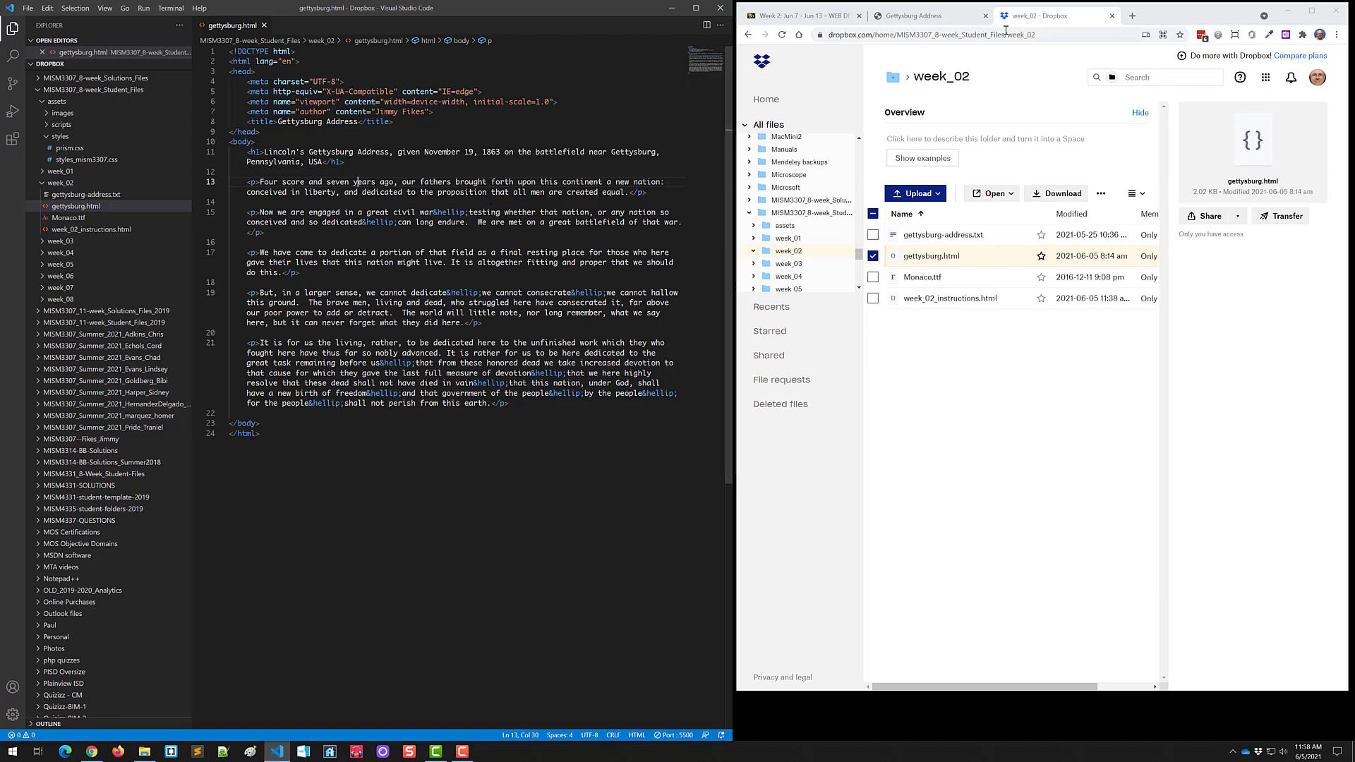
{"action": "left_click", "coordinate": [1059, 17]}
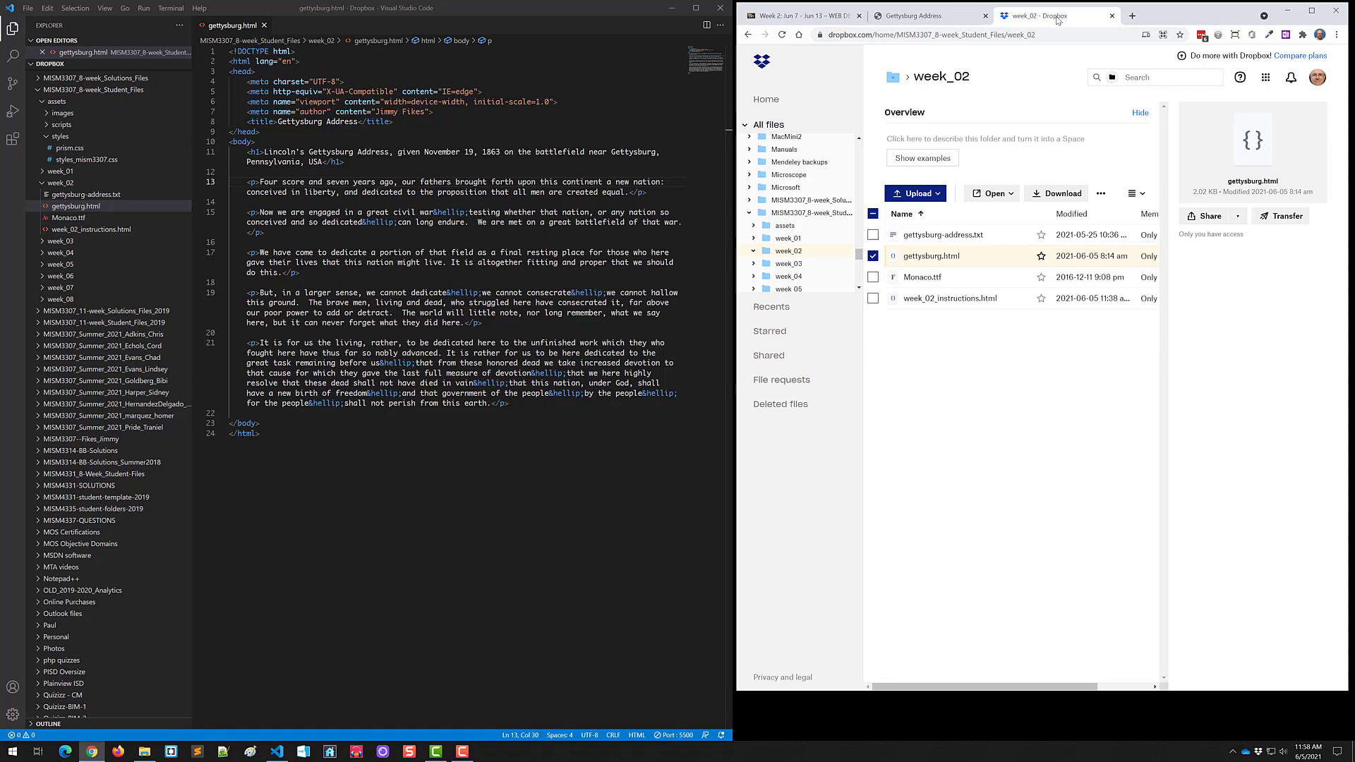